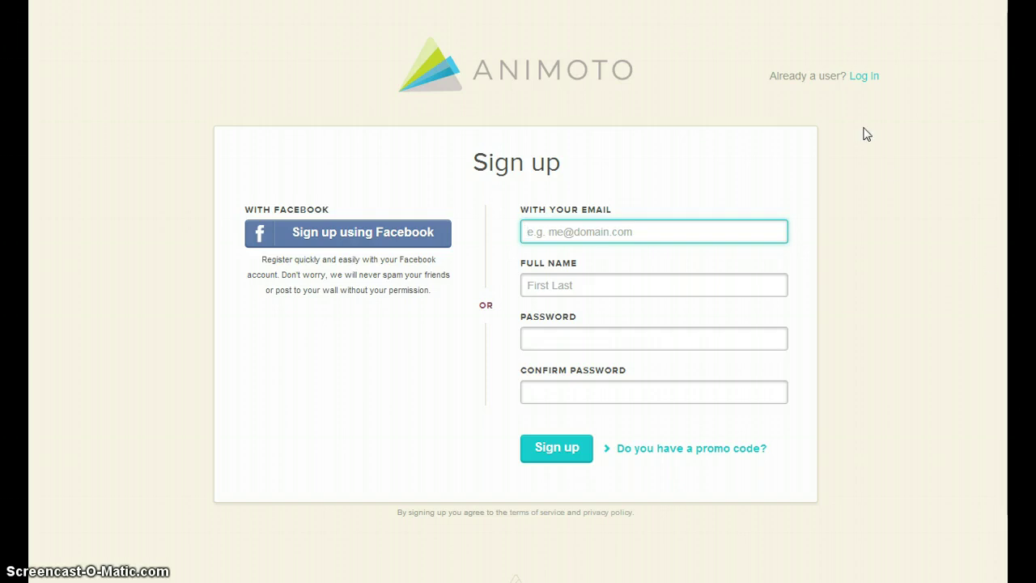
# - Log in and scroll the Choose a style gallery down to the Retro Wheel row
pyautogui.click(872, 76)
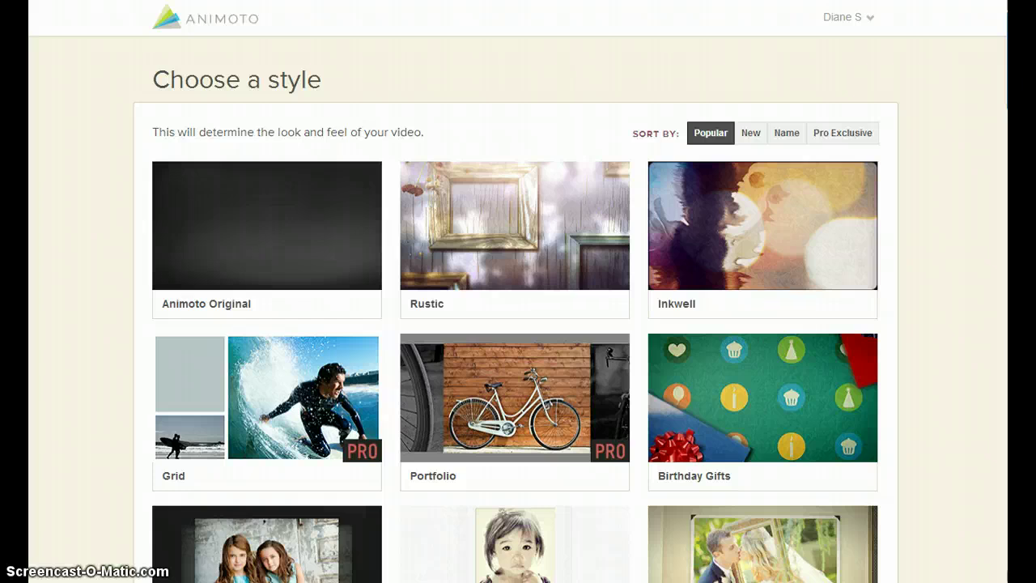
pyautogui.scroll(-2, 518, 292)
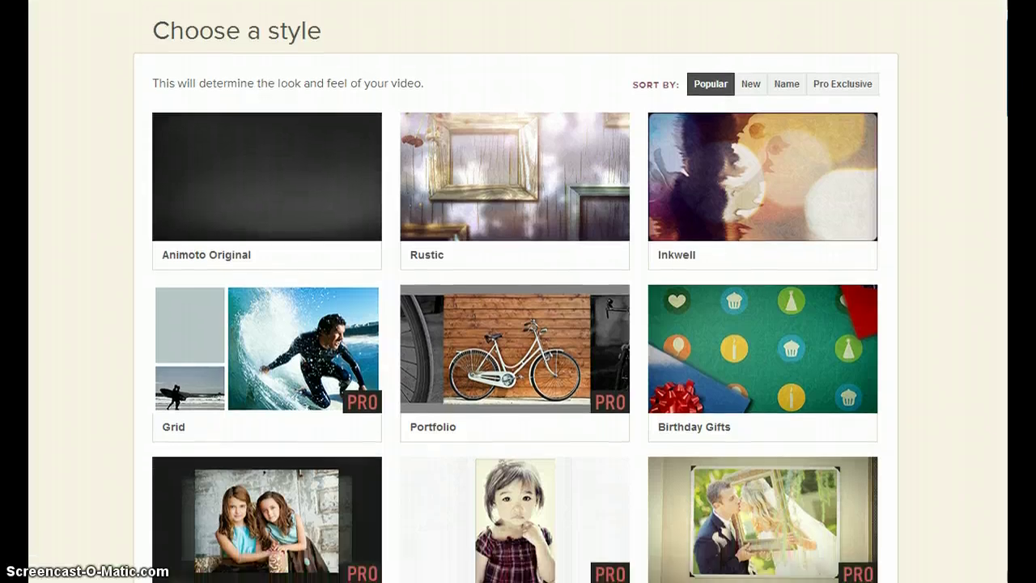
pyautogui.scroll(-5, 518, 292)
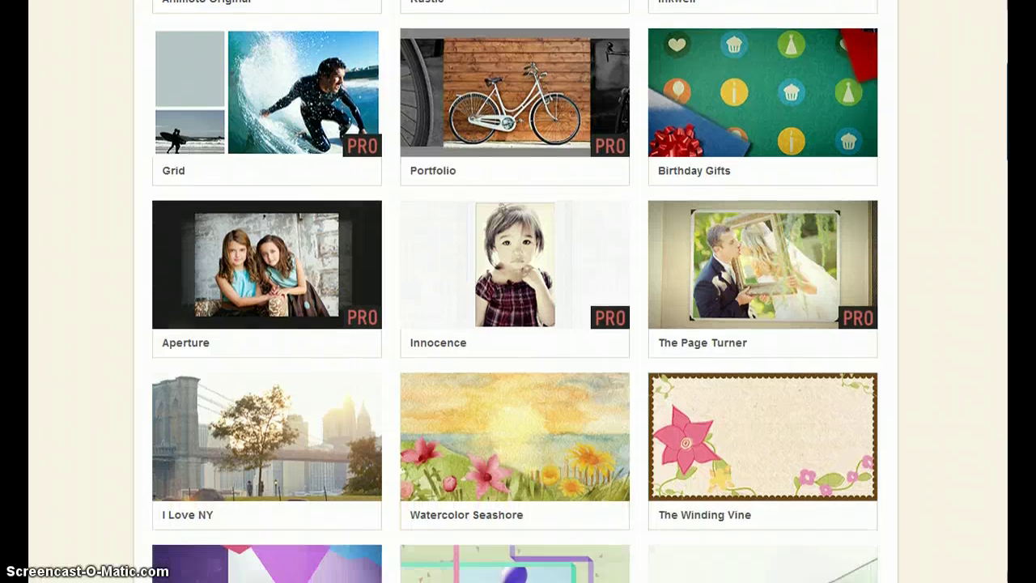
pyautogui.moveTo(599, 145)
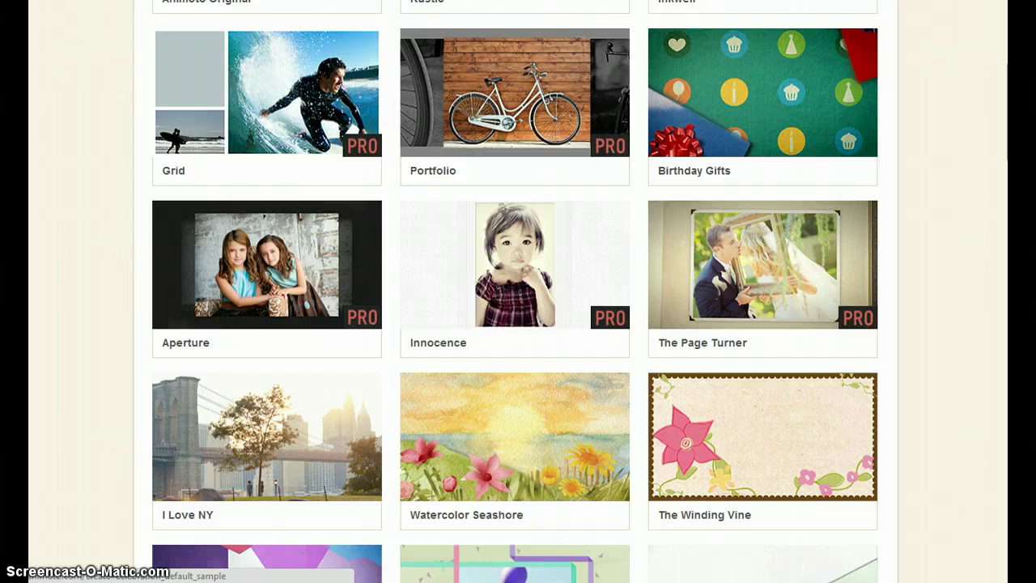
pyautogui.scroll(-8, 267, 429)
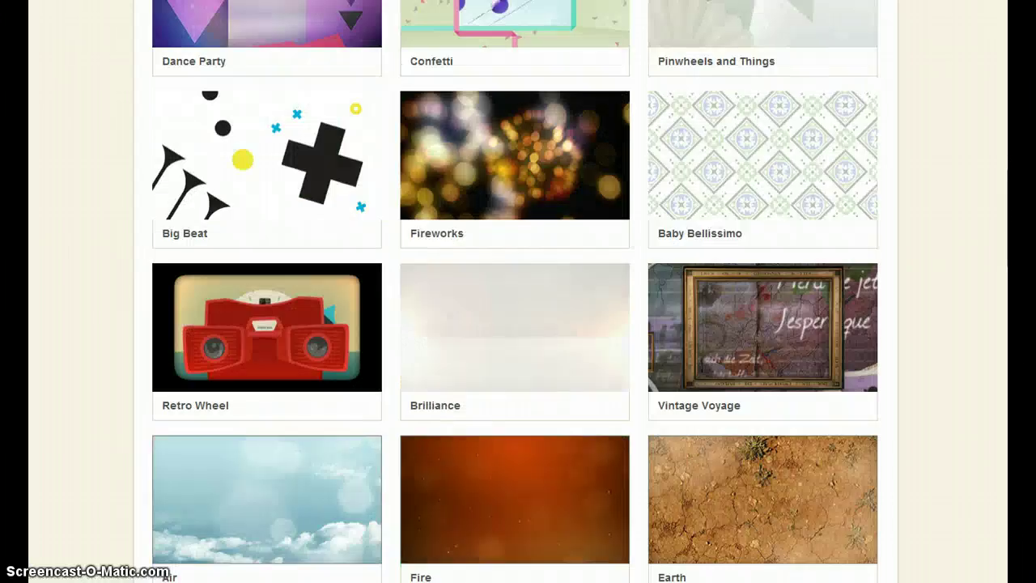
# - Open the Retro Wheel style and play its sample video, pausing it at 00:11
pyautogui.click(284, 409)
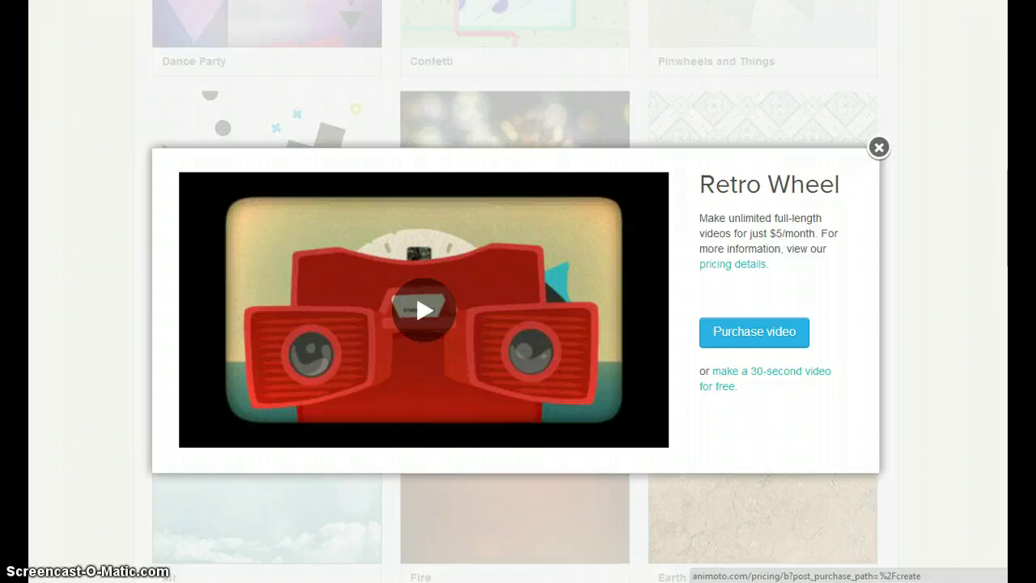
pyautogui.click(209, 441)
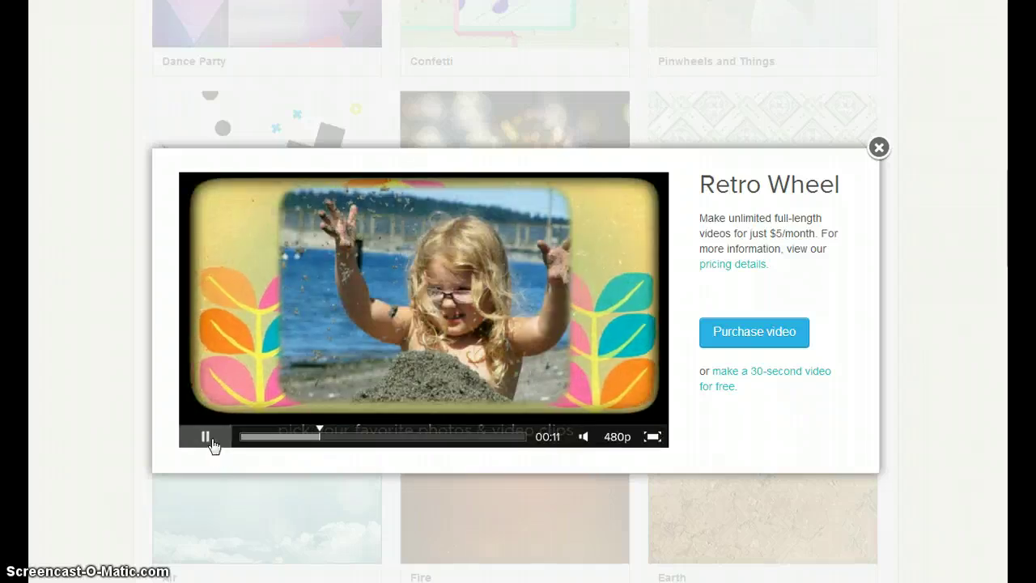
pyautogui.click(206, 437)
# - Start a free 30-second Retro Wheel video and bring up the add-item options
pyautogui.click(818, 380)
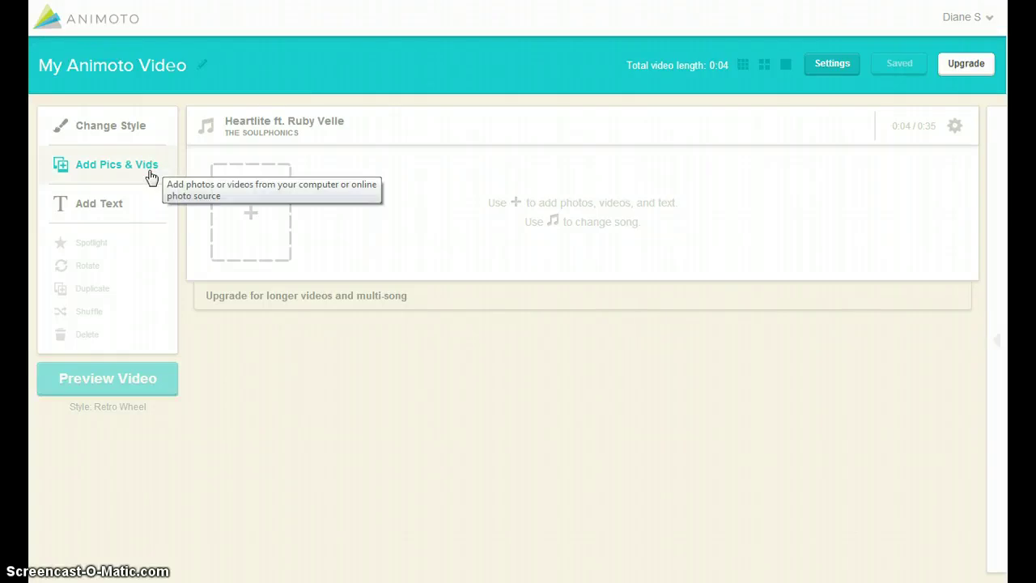
pyautogui.click(253, 234)
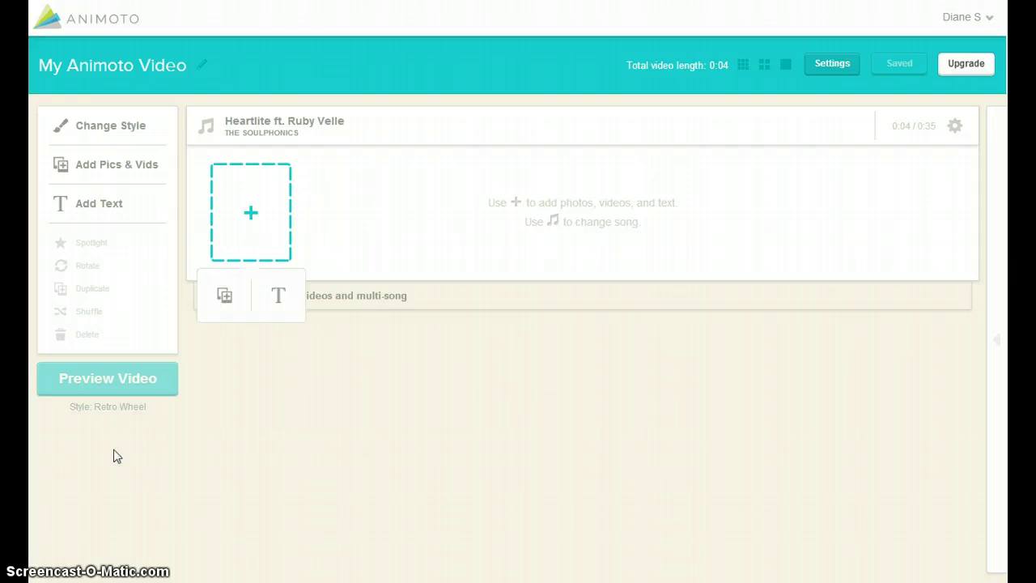
# - Upload the five images, from animoto-screenshot to the Voki avatars, from the computer
pyautogui.click(224, 307)
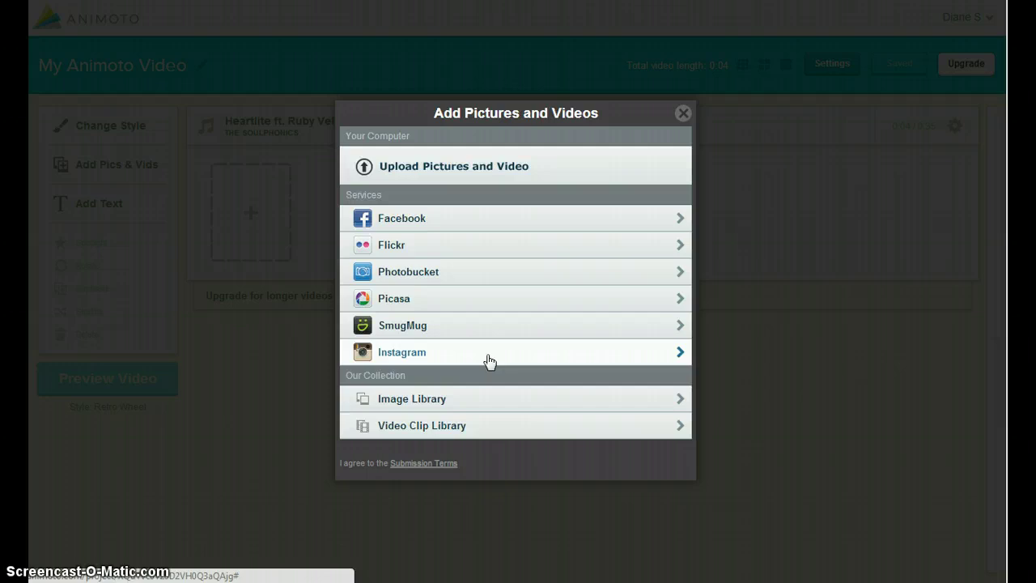
pyautogui.click(537, 171)
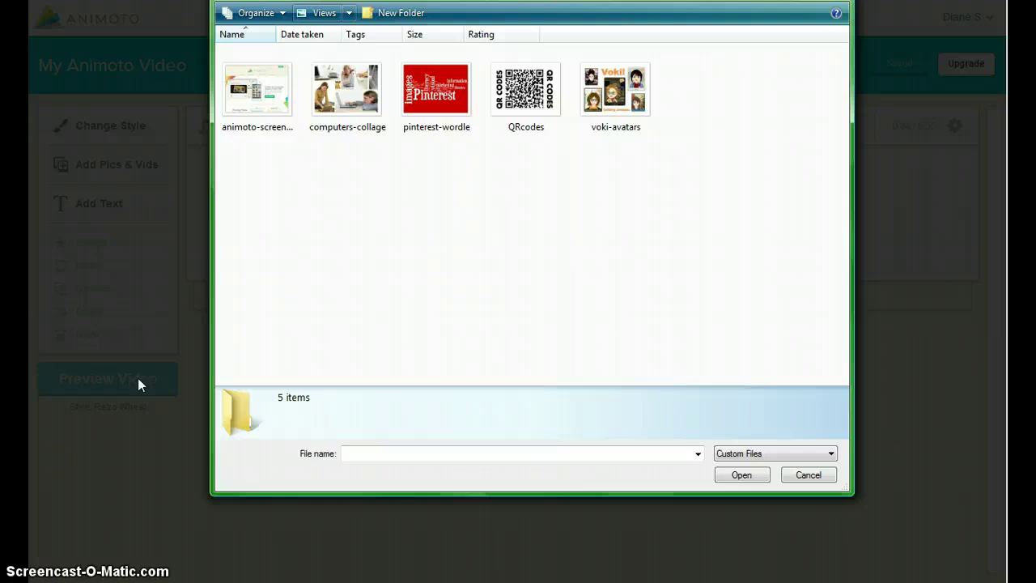
pyautogui.click(261, 110)
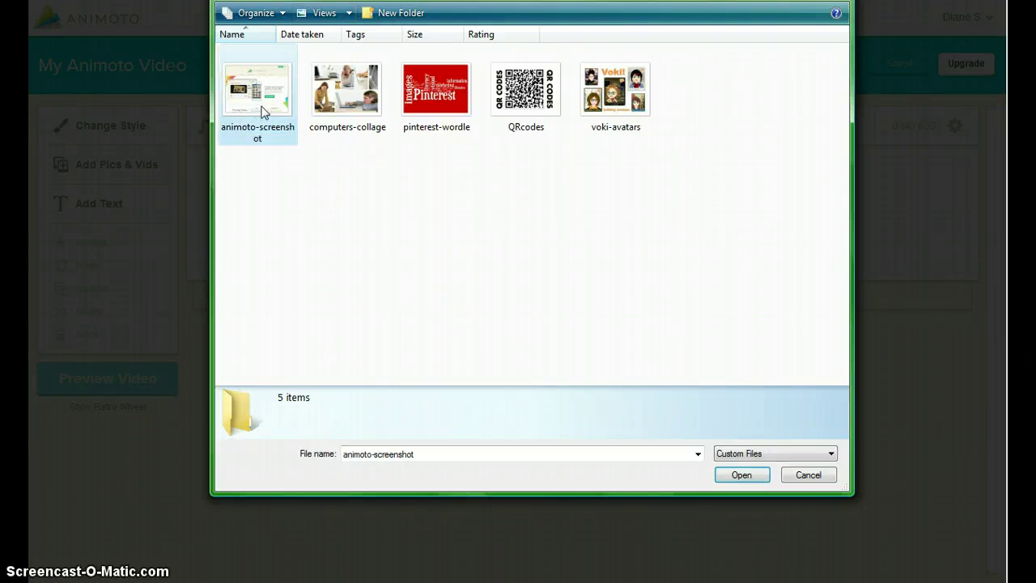
pyautogui.click(756, 476)
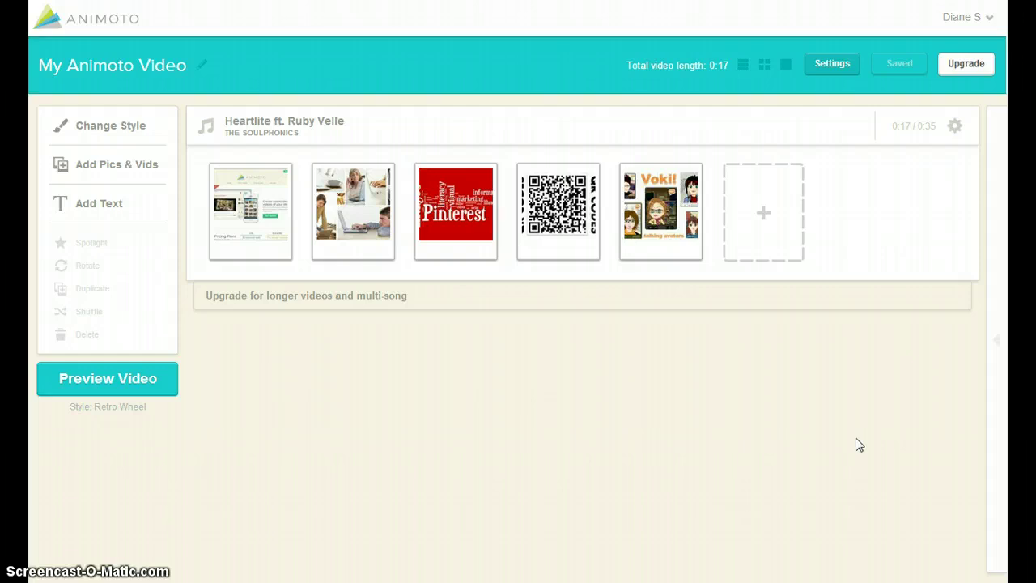
# - Move the computers collage after the Pinterest image, then preview the video and resume editing
pyautogui.moveTo(367, 261)
pyautogui.moveTo(367, 261); pyautogui.dragTo(488, 267)
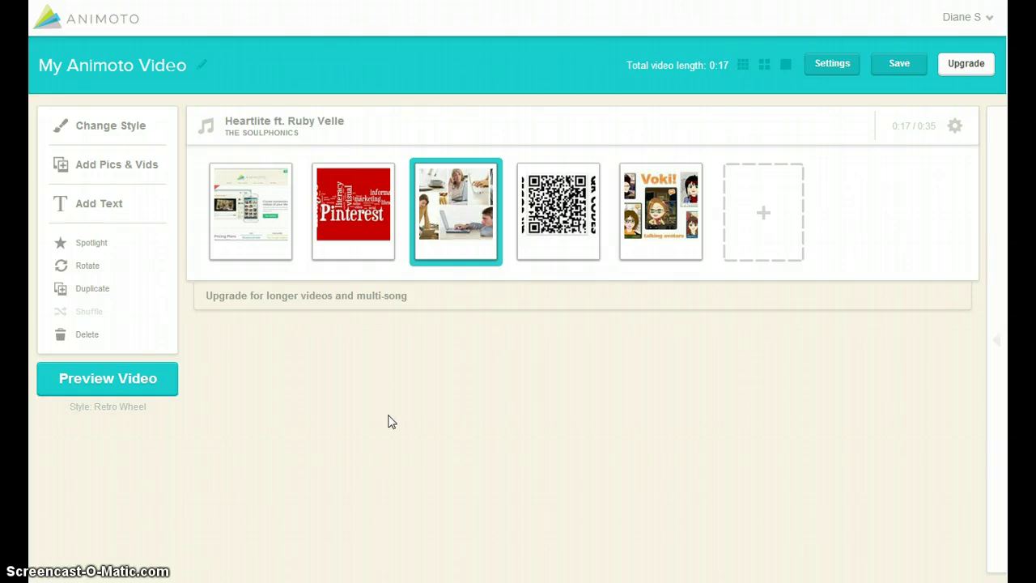
pyautogui.click(127, 386)
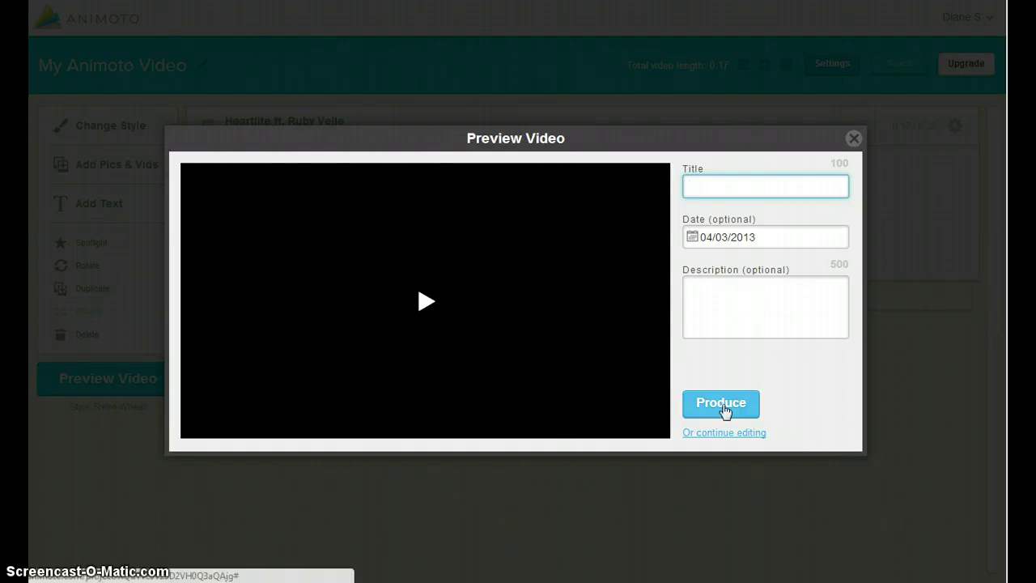
pyautogui.click(745, 434)
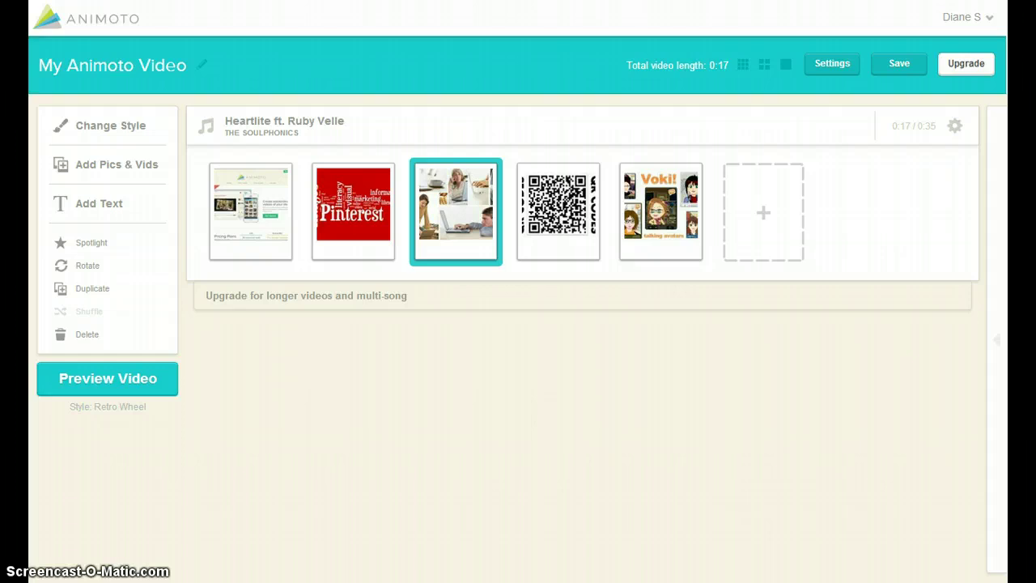
# - Add a 'Working with Animoto' text slide subtitled 'creating videos to use with Pinterest'
pyautogui.click(121, 217)
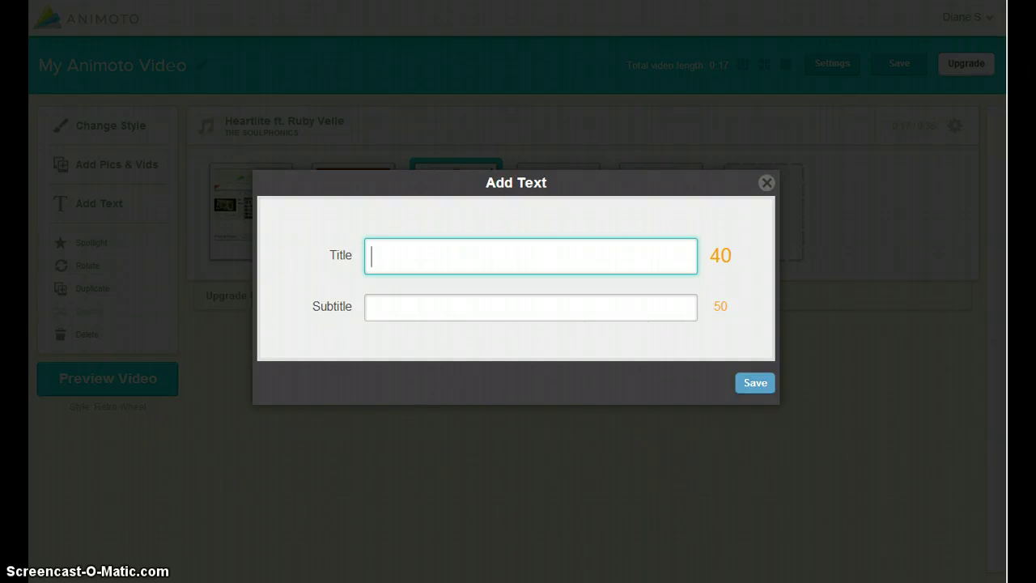
pyautogui.write('Working with Animoto')
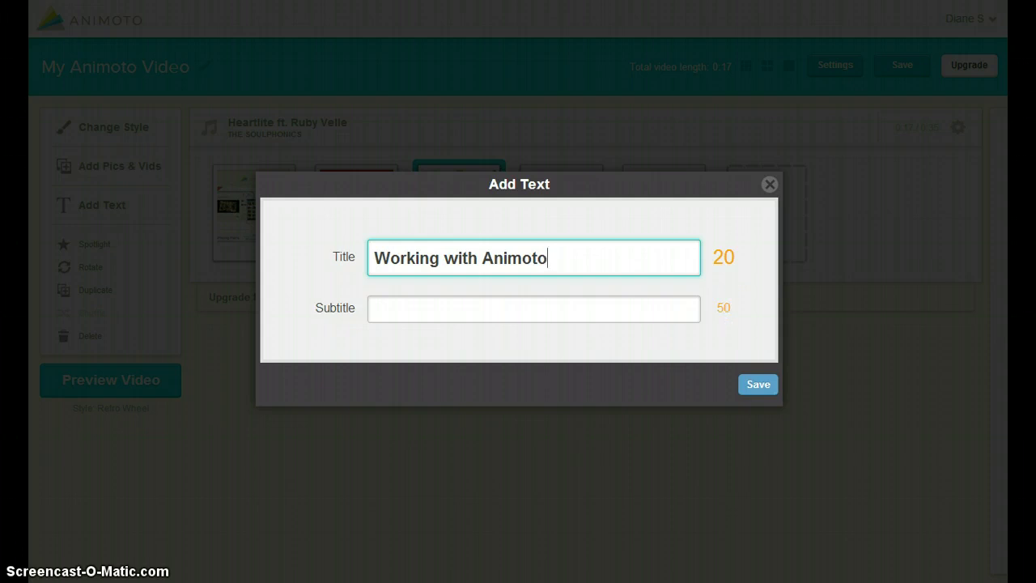
pyautogui.press('Tab')
pyautogui.write('creating videos to use with Pinterest')
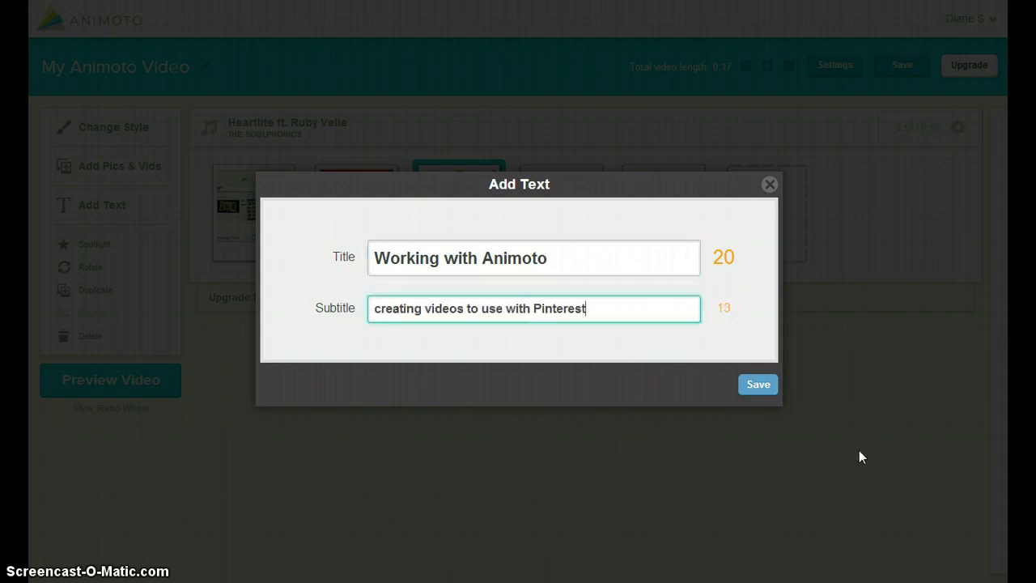
pyautogui.click(758, 386)
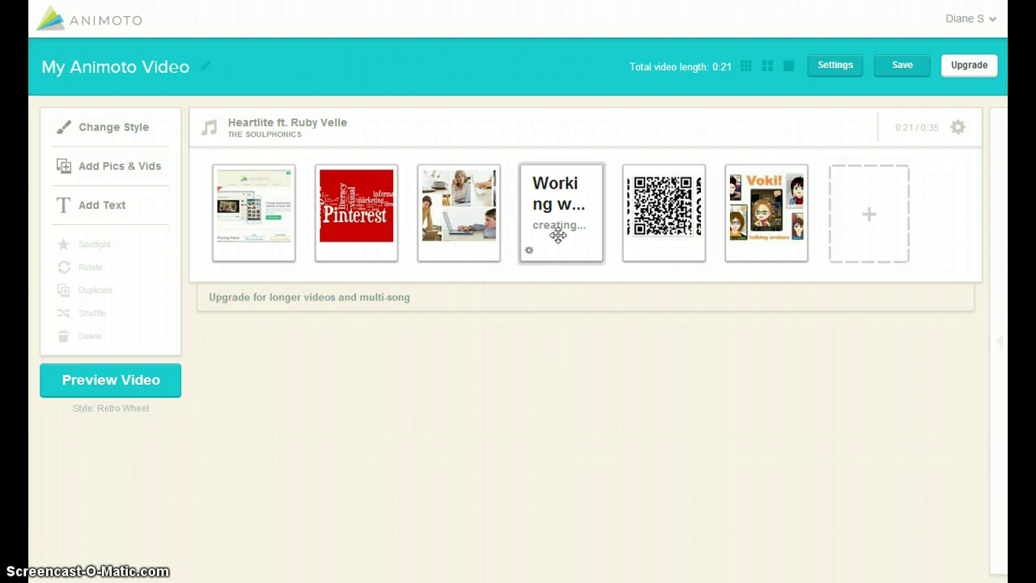
# - Move the Working with Animoto slide first and add a 'What else can you pin?' slide
pyautogui.moveTo(558, 234); pyautogui.dragTo(256, 252)
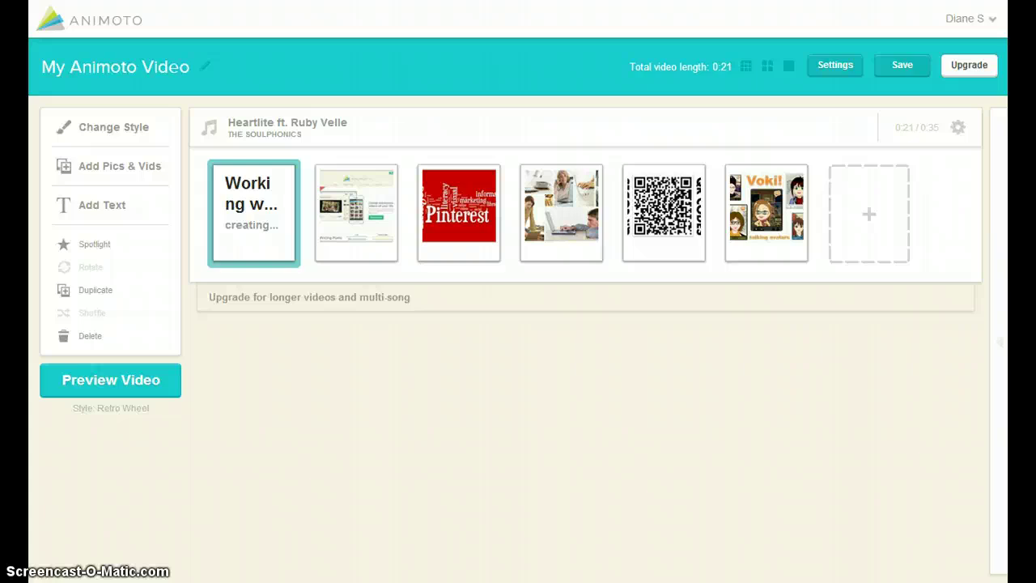
pyautogui.click(148, 215)
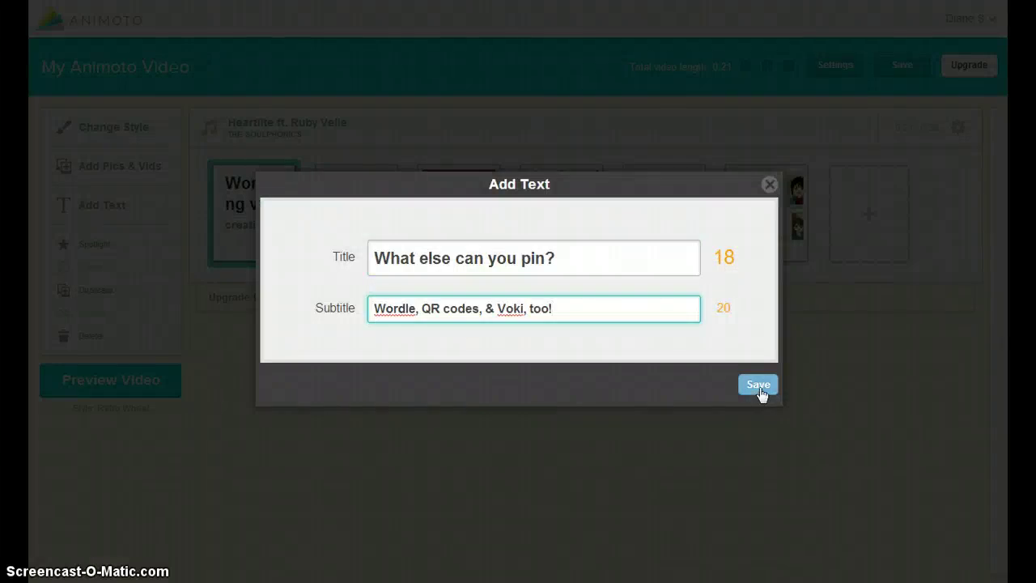
pyautogui.click(758, 386)
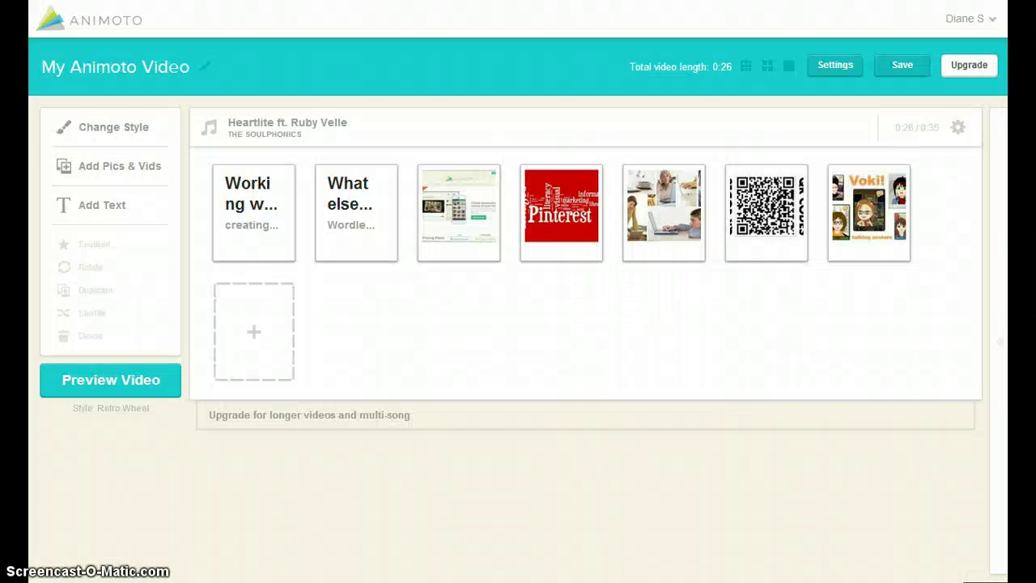
# - Add a closing 'Are you ready to produce a video?' slide subtitled 'Let's get started!'
pyautogui.click(103, 206)
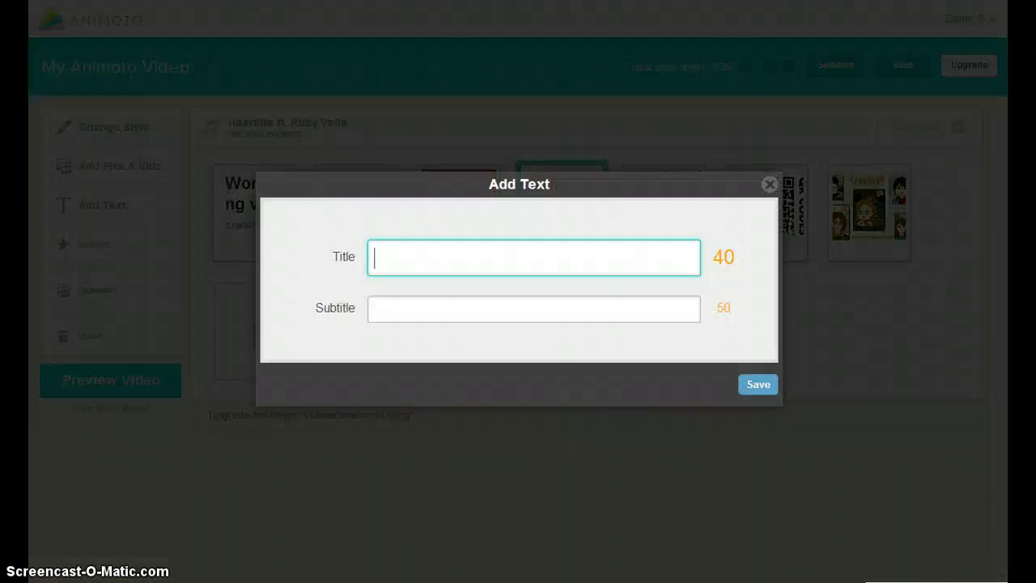
pyautogui.write('Are you ready to produce a video?')
pyautogui.press('Tab')
pyautogui.write("Let's get started!")
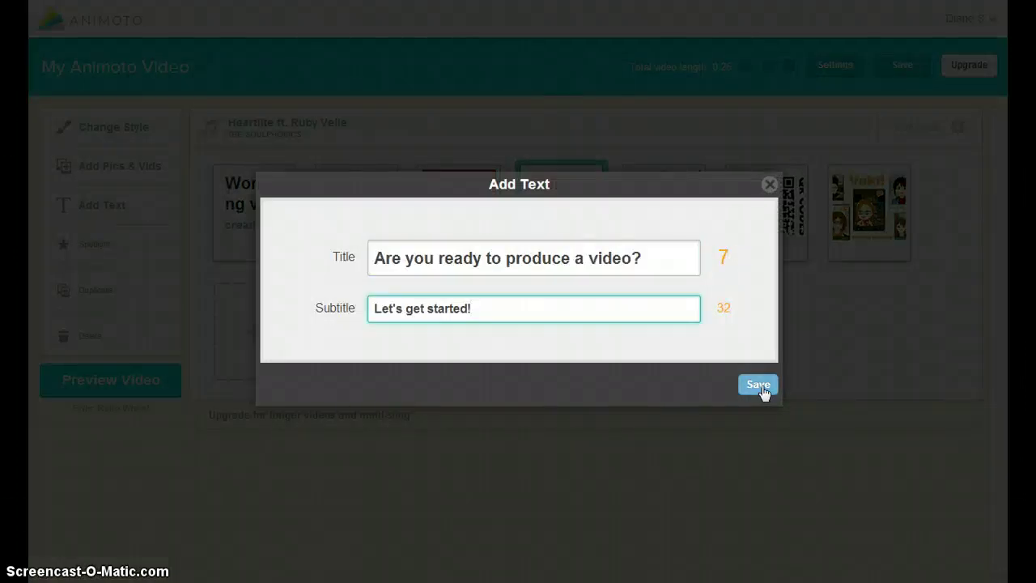
pyautogui.click(759, 386)
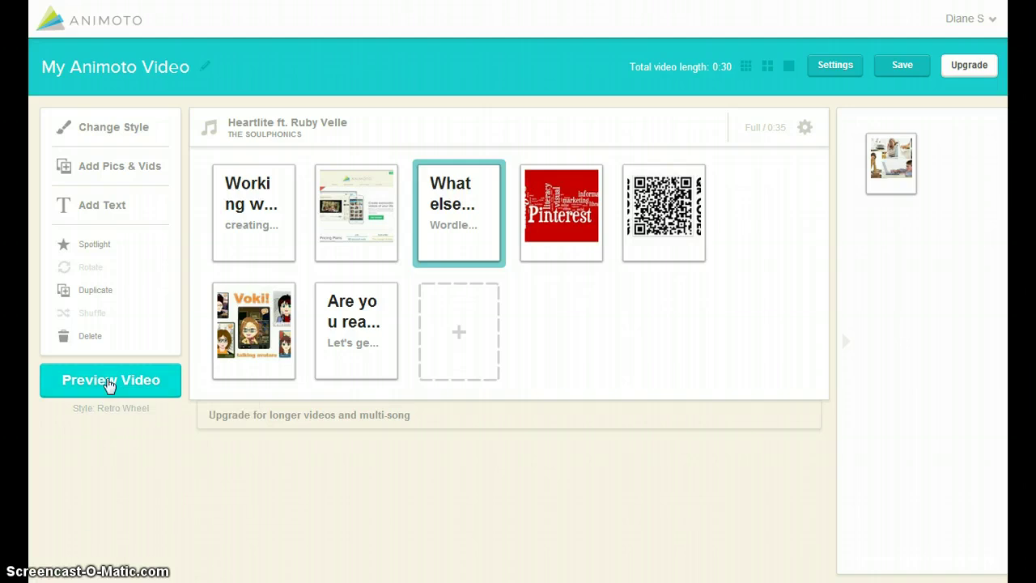
pyautogui.click(108, 386)
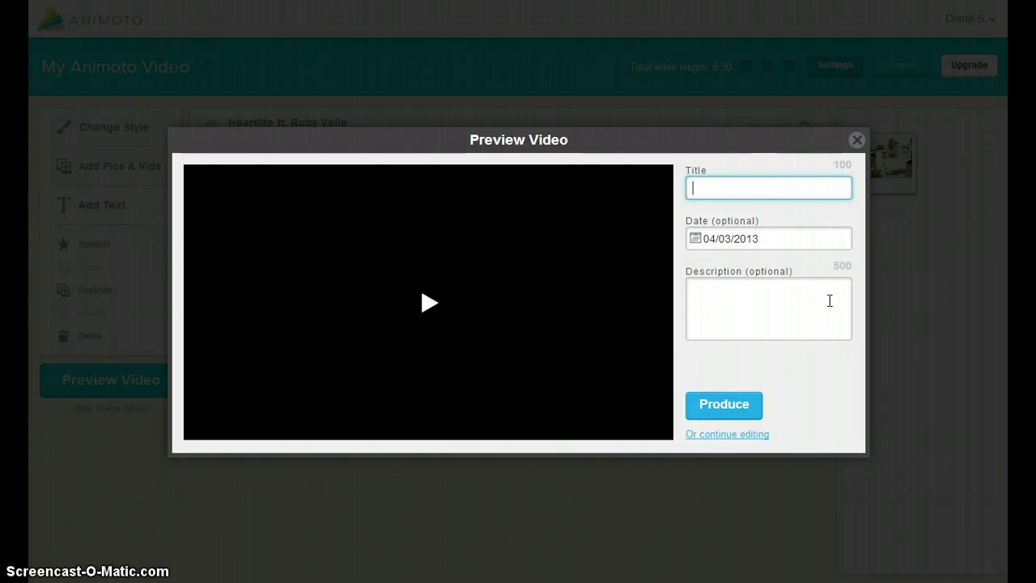
pyautogui.click(764, 438)
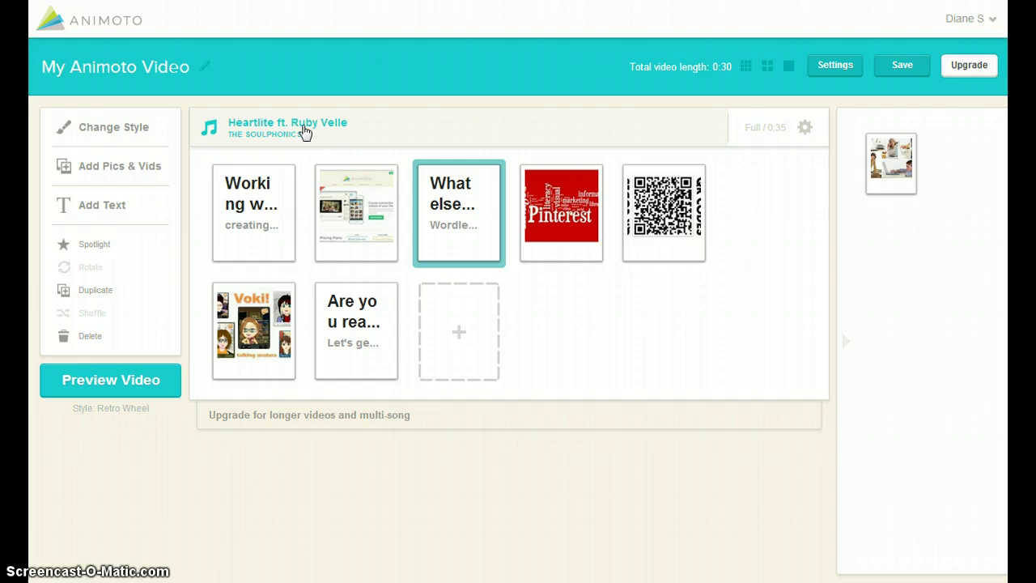
# - Open the Change Music options for the current song and browse the Full Music Library
pyautogui.click(303, 131)
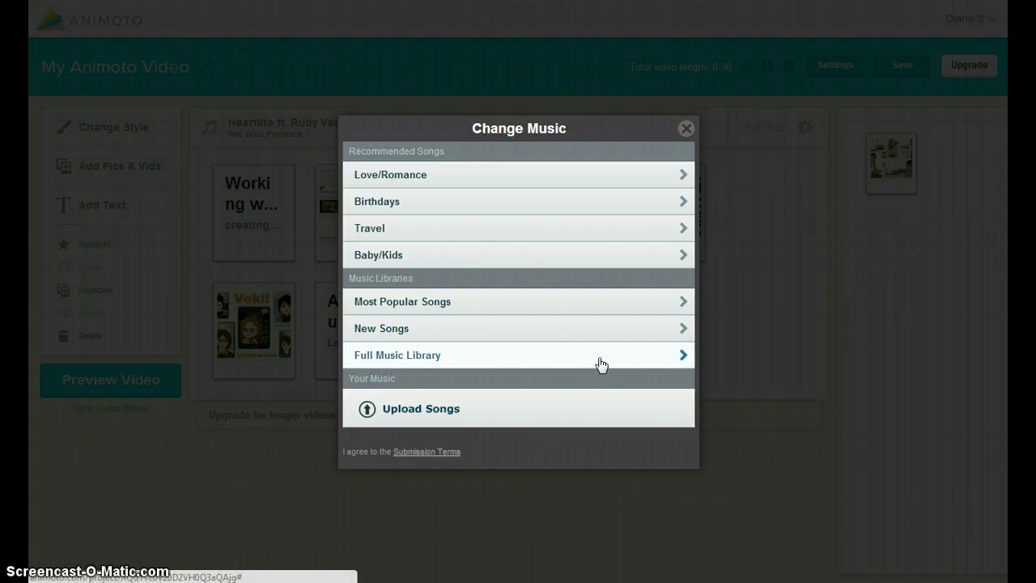
pyautogui.click(601, 364)
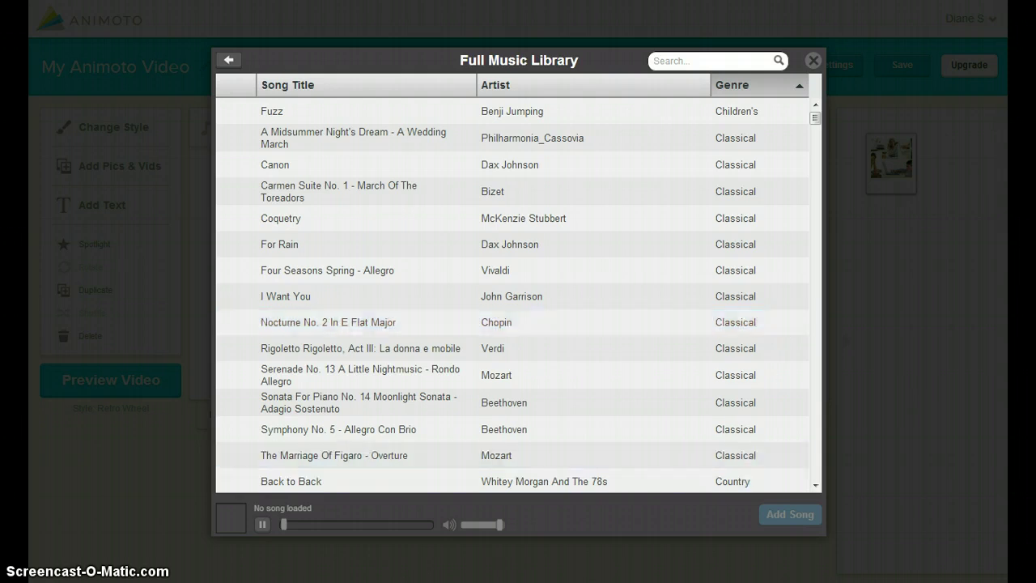
# - Sort songs by title, audition 'Bubbles On Bubbles (Instrumental)' and add it as the soundtrack
pyautogui.click(365, 85)
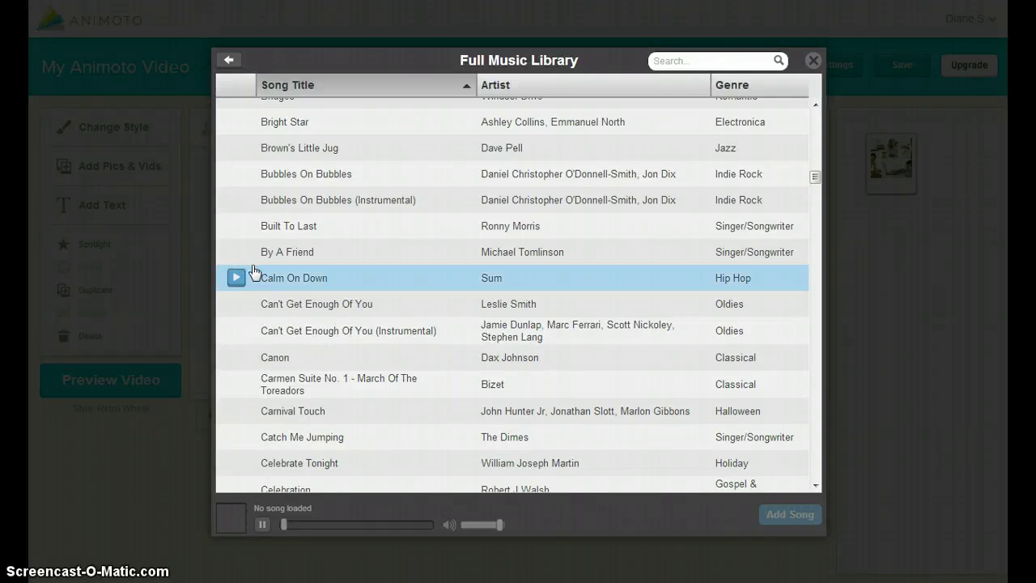
pyautogui.click(236, 200)
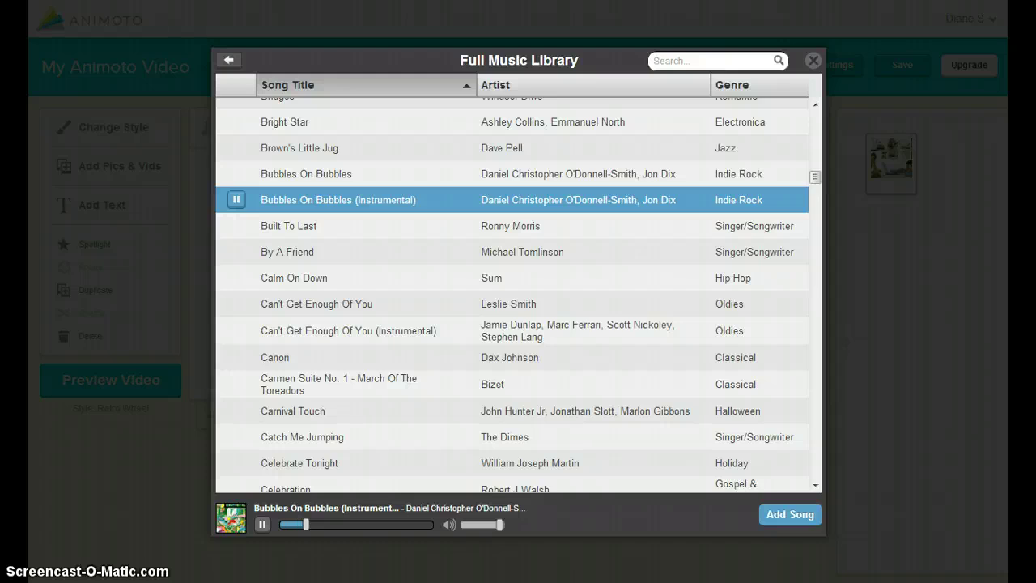
pyautogui.click(791, 518)
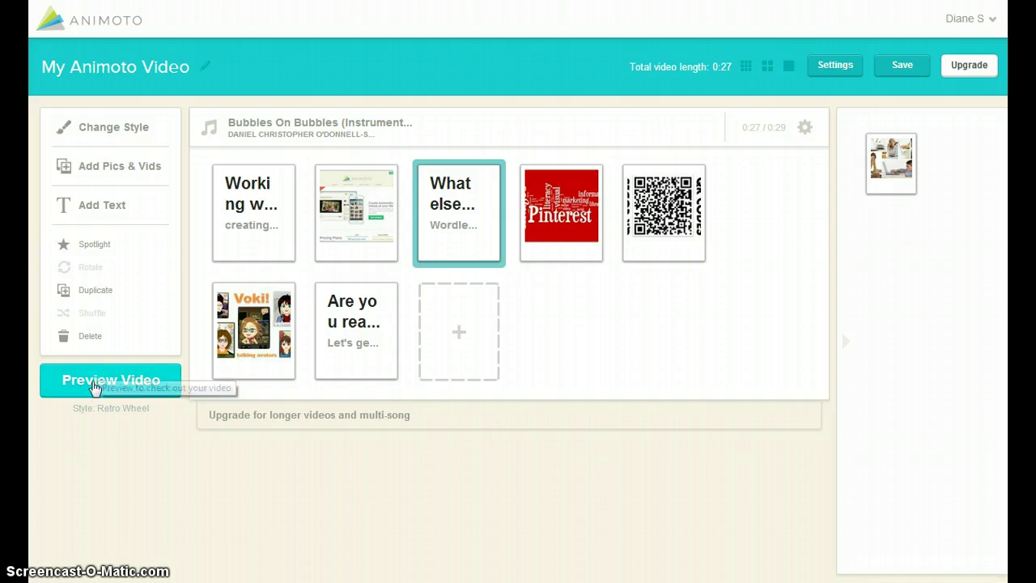
# - Preview the video, paste title 'ACRL 2013 Workshop: Animoto' and the Pinterest description, then produce it
pyautogui.click(93, 386)
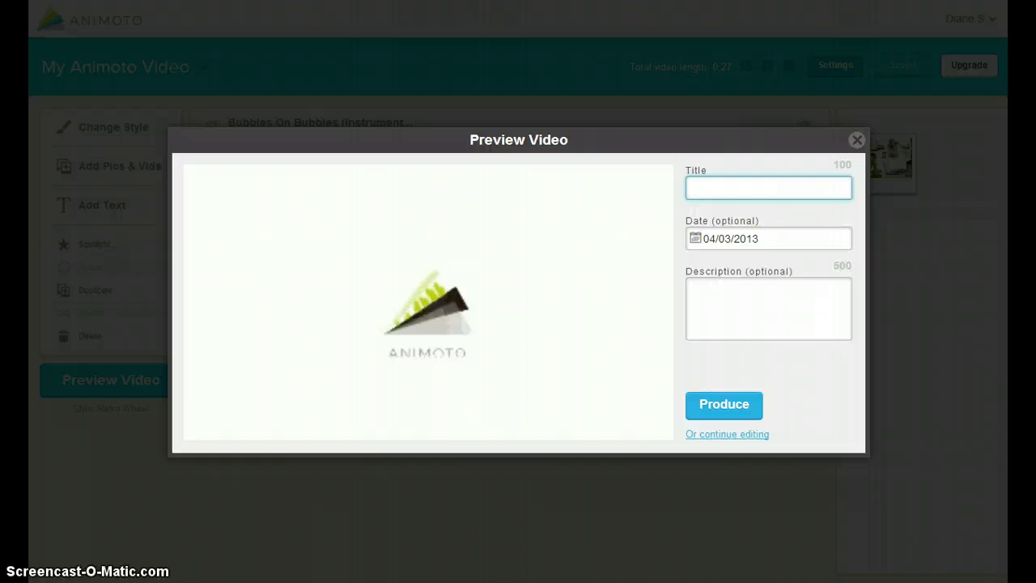
pyautogui.write('ACRL 2013 Workshop: Animoto')
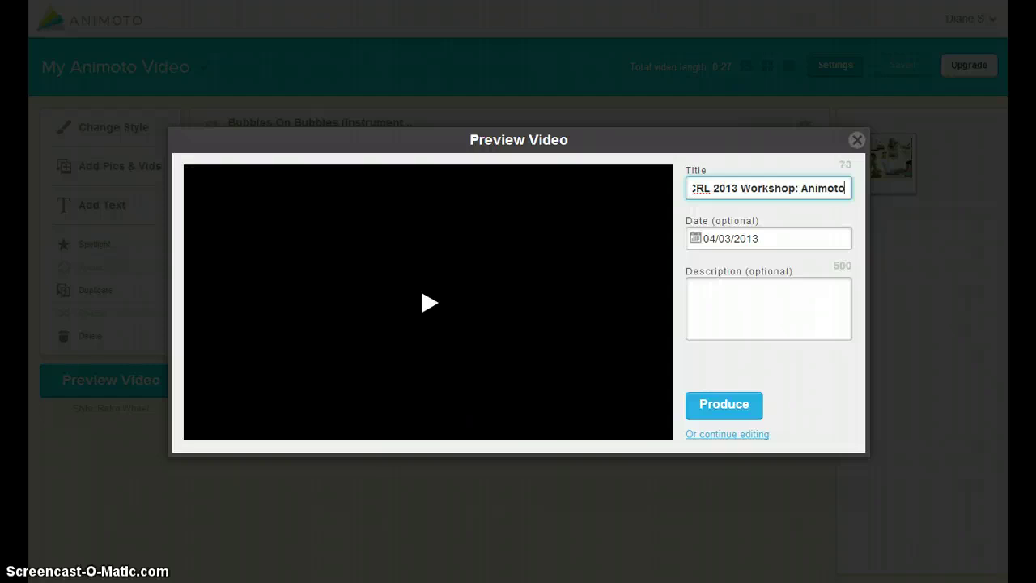
pyautogui.click(756, 292)
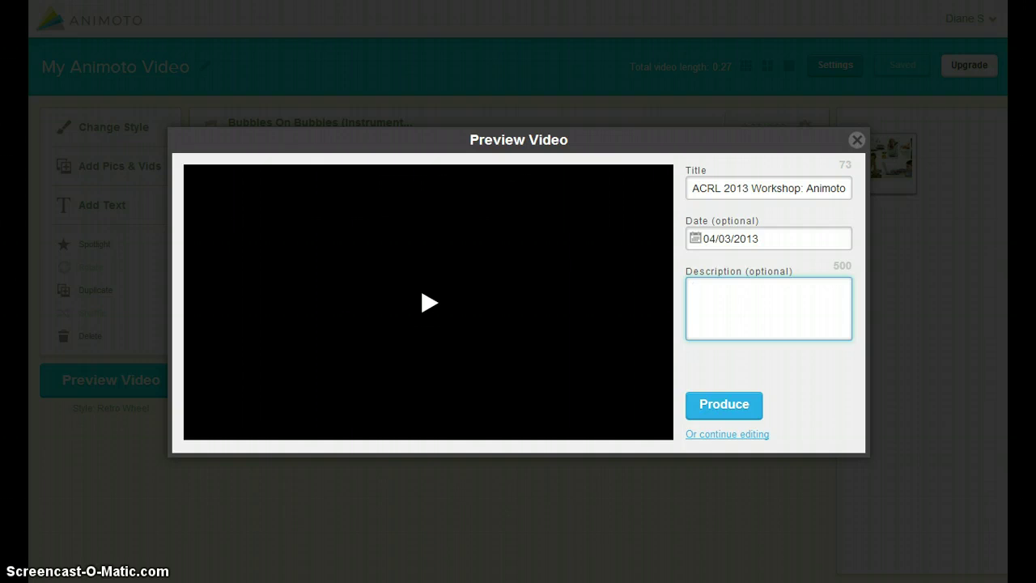
pyautogui.write('Working with Animoto: Exploring Videos and Pinterest')
pyautogui.click(729, 406)
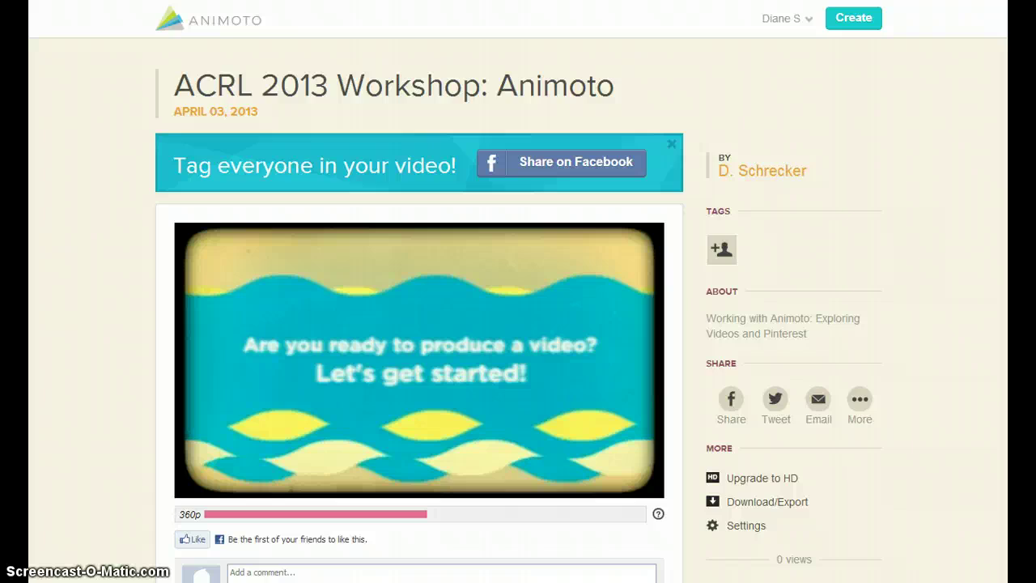
# - Scroll down the finished video's page to watch the 00:31 ACRL 2013 Workshop video
pyautogui.scroll(-1, 518, 324)
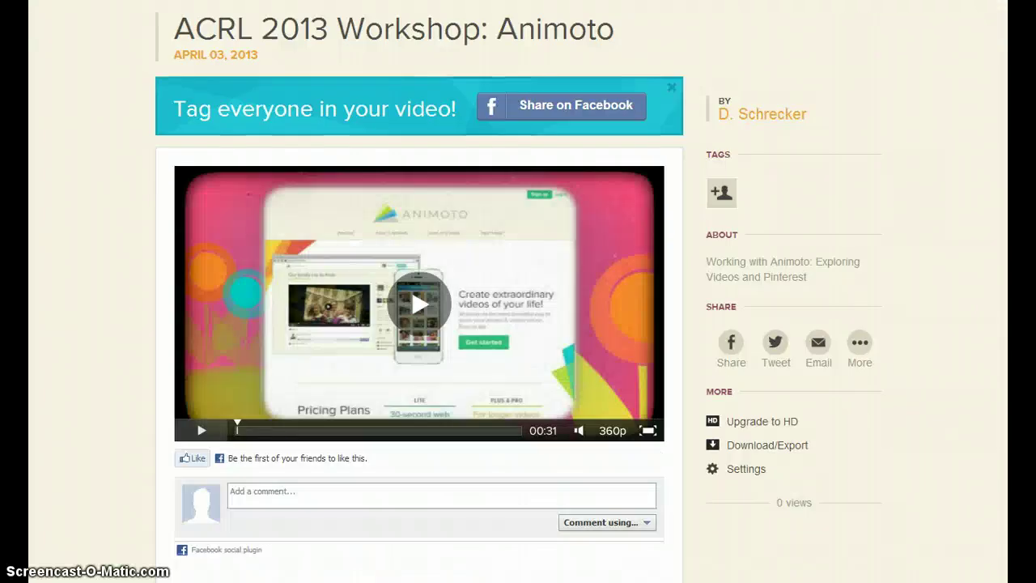